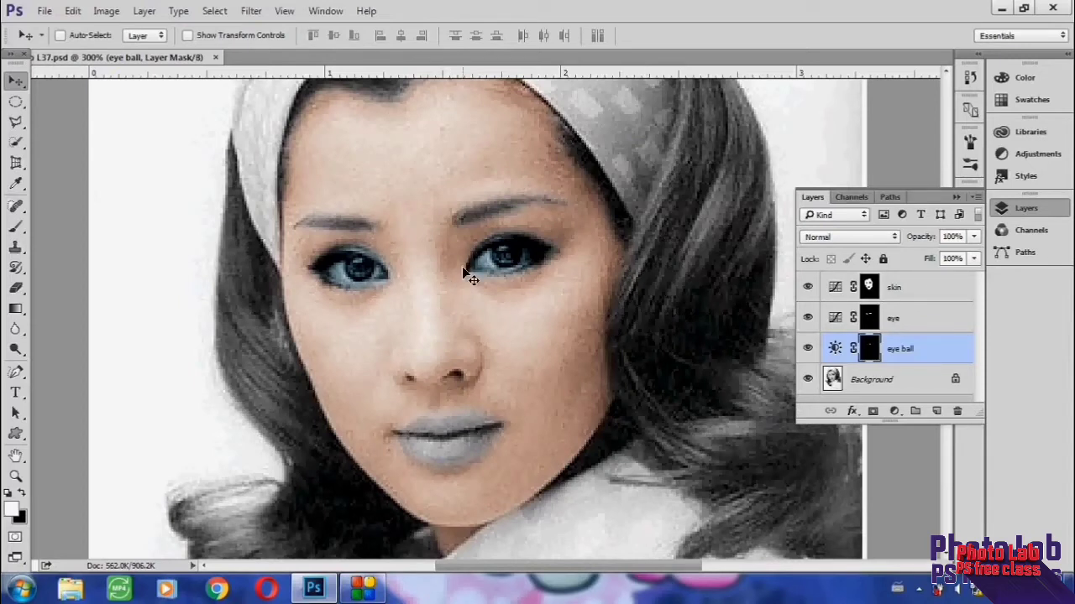
Step: Outline the left eyebrow with the Polygonal Lasso tool
scroll(462, 266, "down", 1)
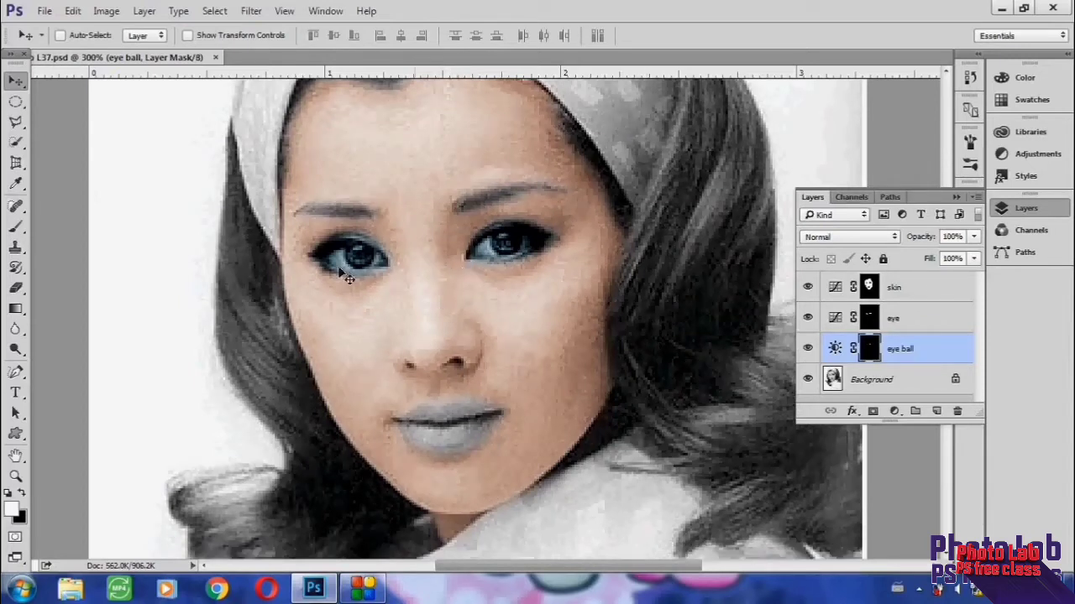
left_click(16, 123)
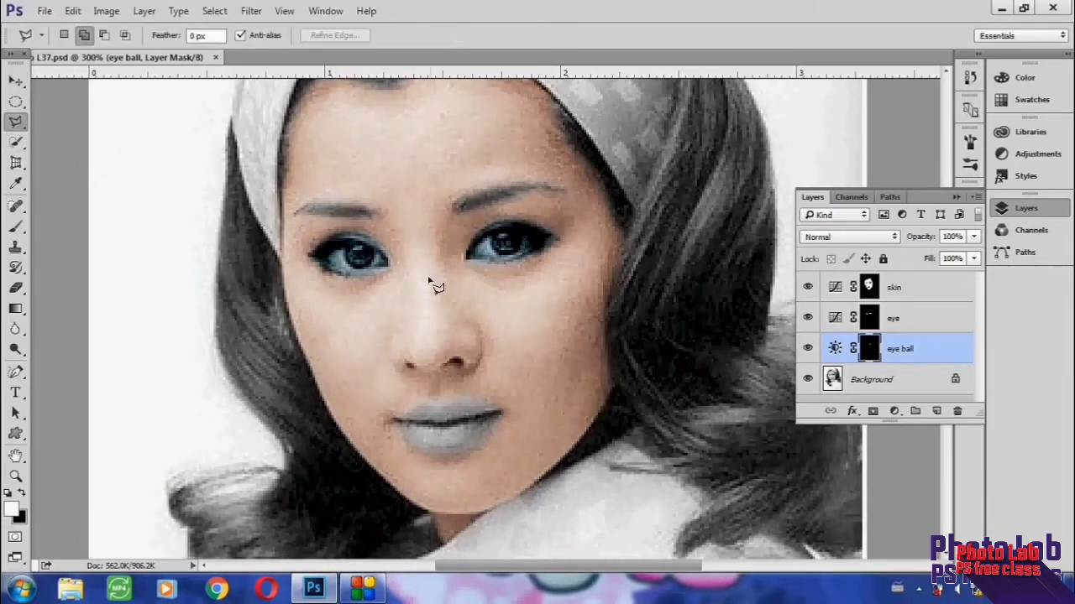
left_click(295, 213)
left_click(319, 203)
left_click(371, 207)
left_click(296, 215)
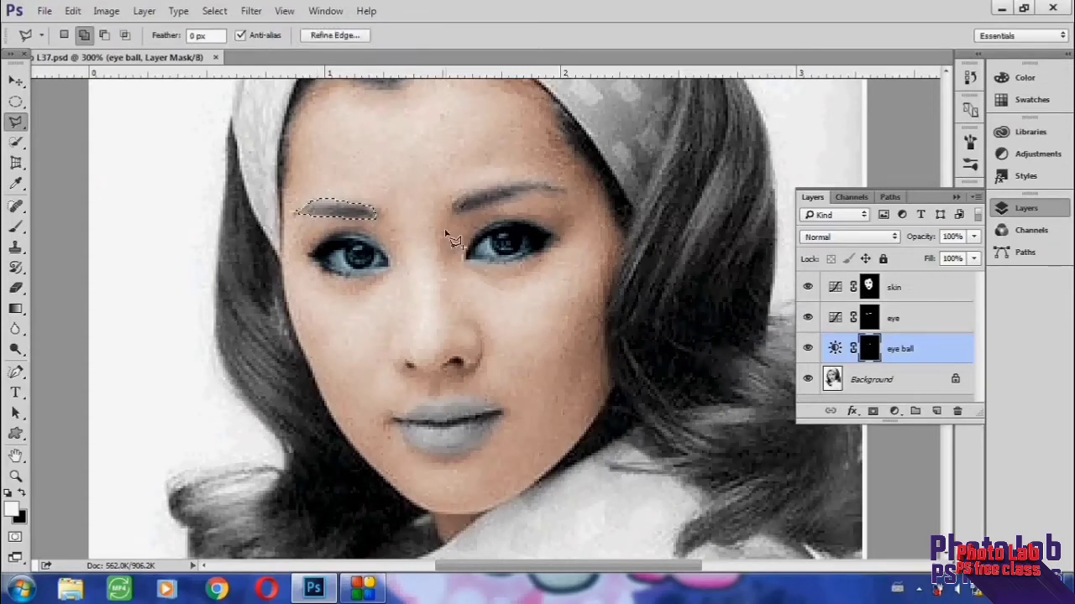
Step: Add the right eyebrow to the selection and view both eyebrows in Quick Mask mode
left_click(84, 37)
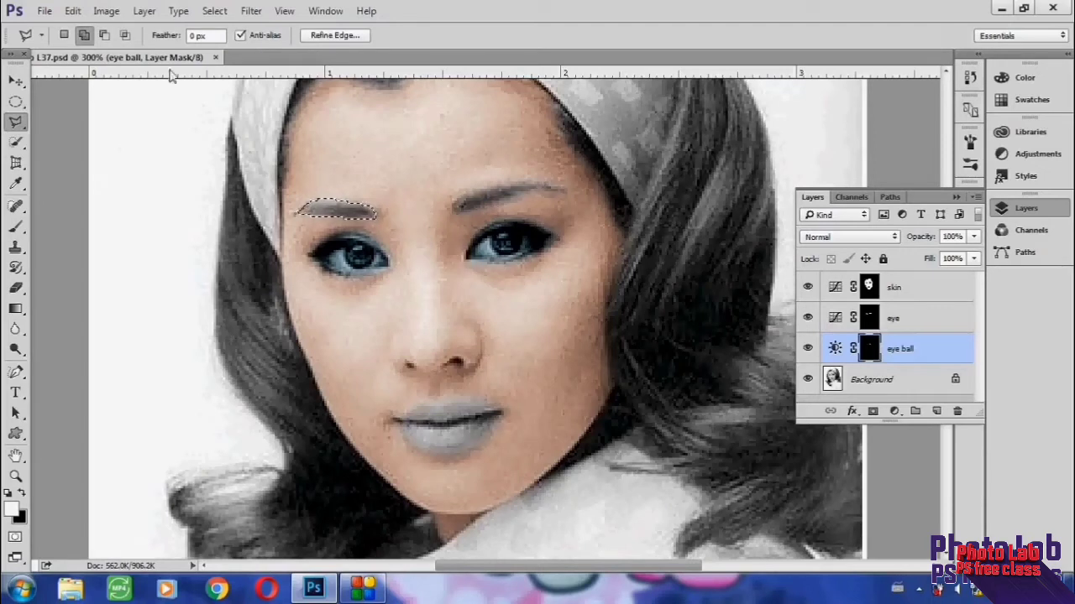
left_click(457, 204)
left_click(493, 188)
left_click(540, 183)
left_click(557, 185)
left_click(523, 196)
left_click(455, 215)
left_click(15, 539)
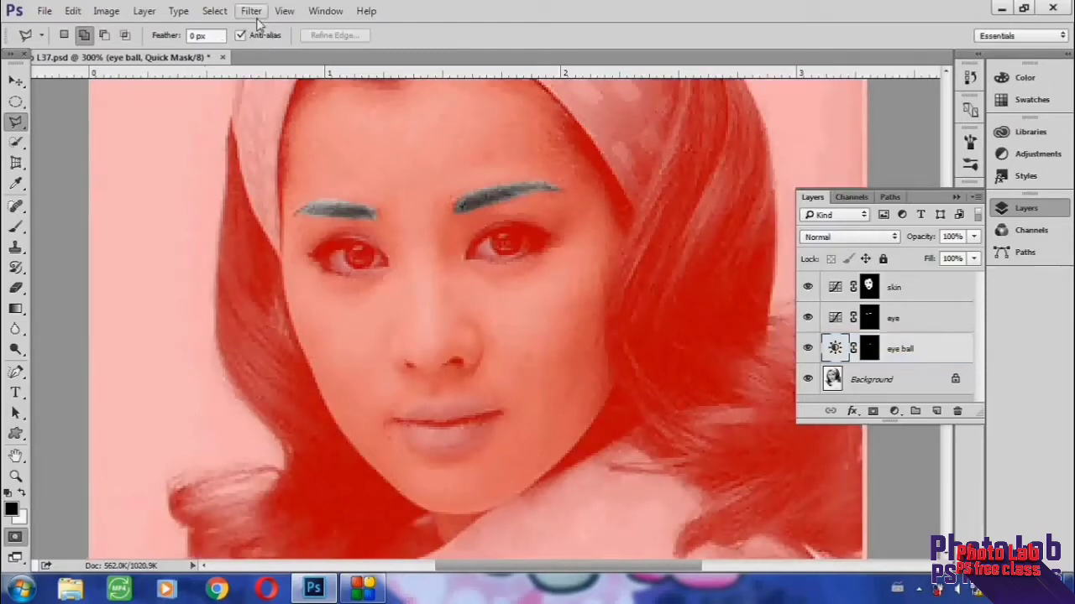
Step: Apply a 2.0-pixel Gaussian Blur to the eyebrow mask, then return to normal mode
left_click(251, 11)
mouse_move(260, 185)
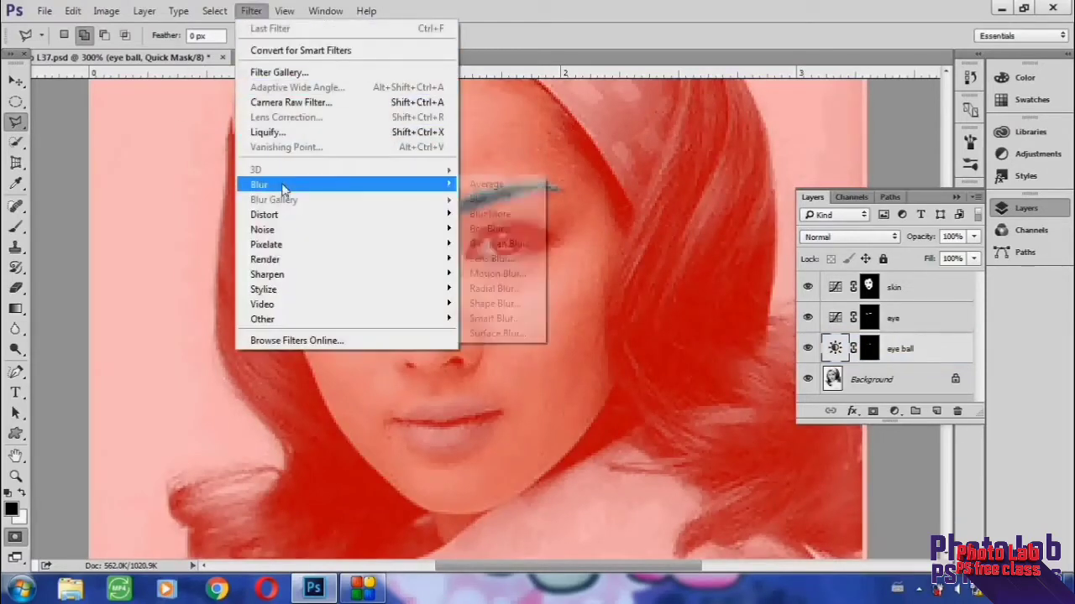
left_click(498, 243)
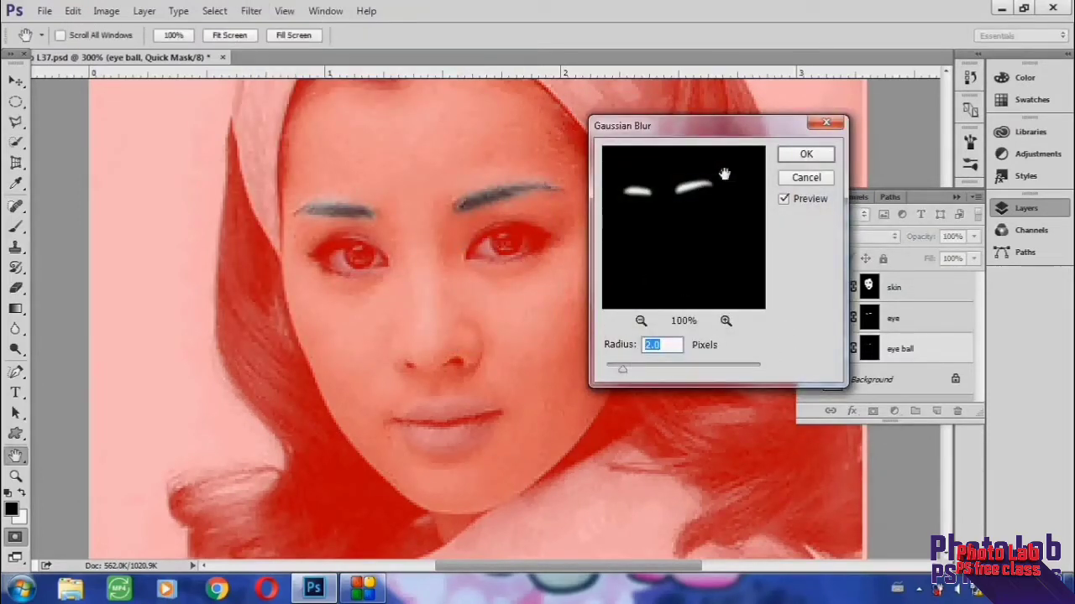
left_click(798, 157)
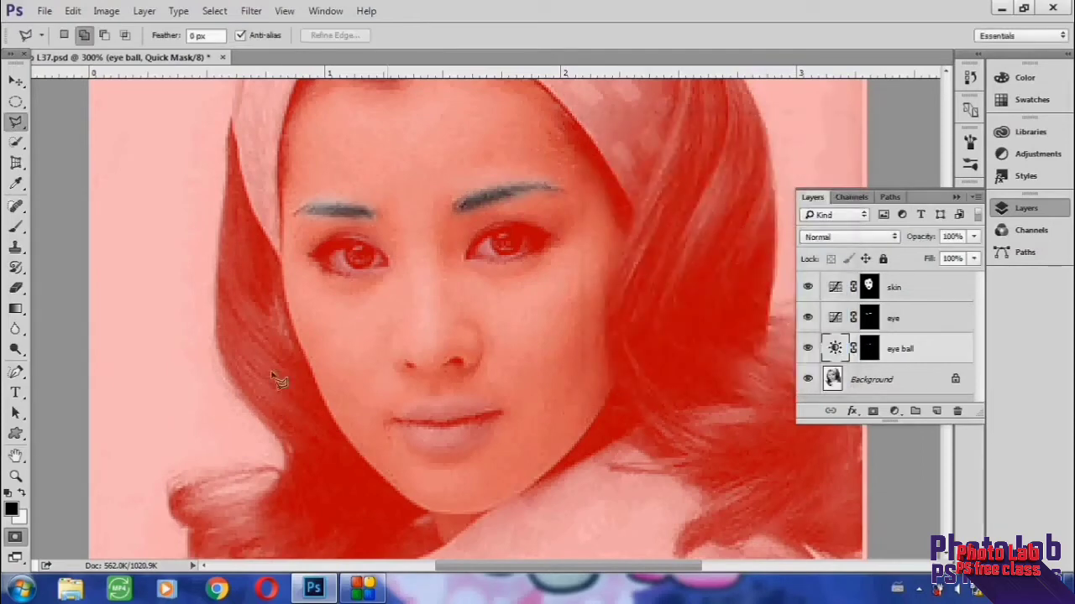
left_click(16, 538)
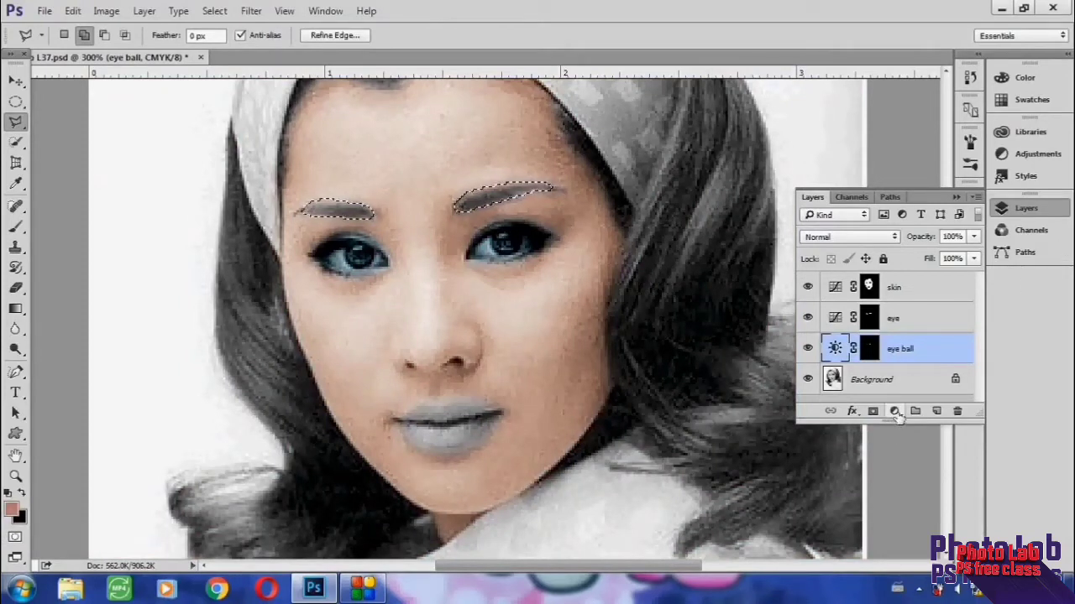
Step: Add a Photo Filter adjustment layer using custom purple colour #9f2bcf on the eyebrows
left_click(895, 411)
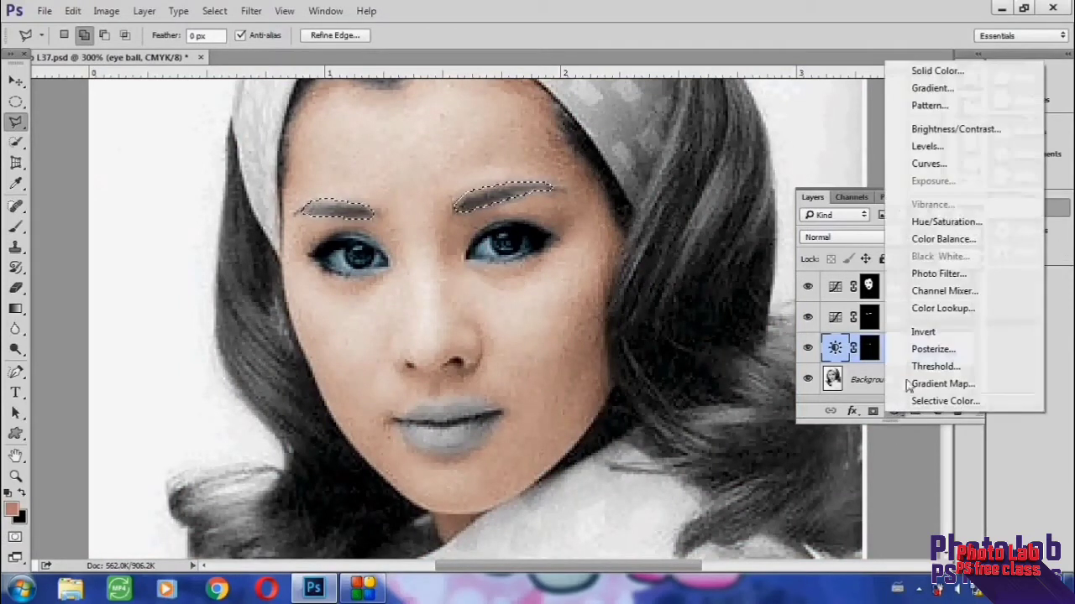
left_click(929, 277)
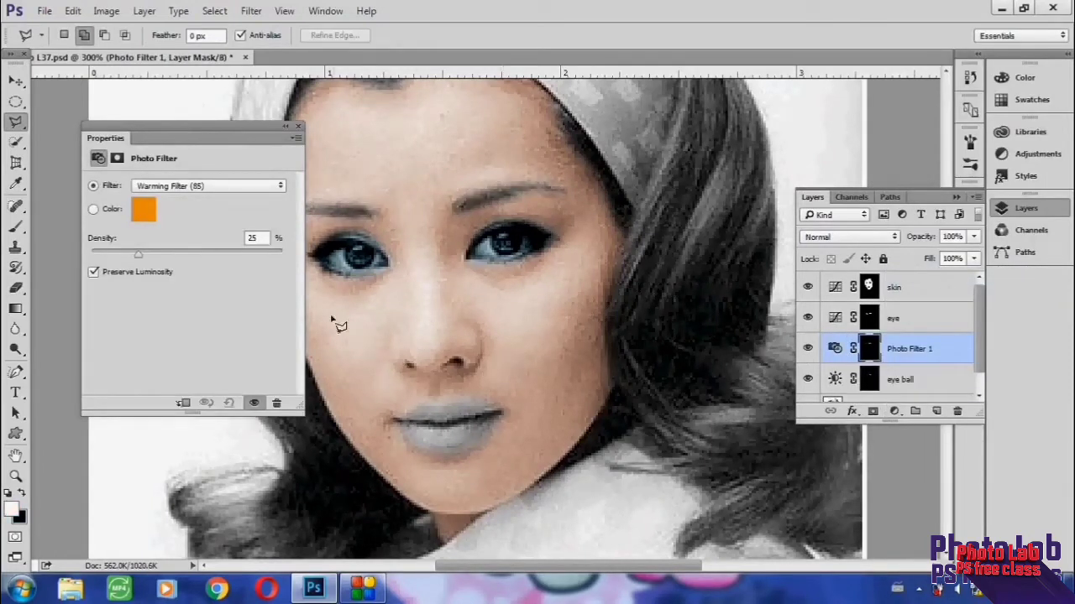
left_click(209, 190)
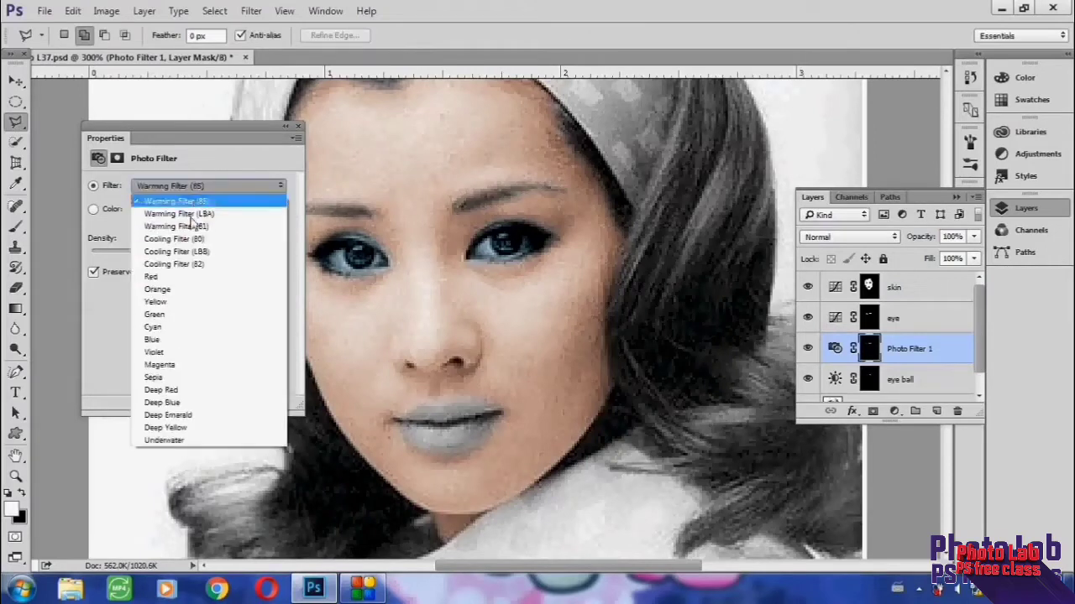
left_click(232, 170)
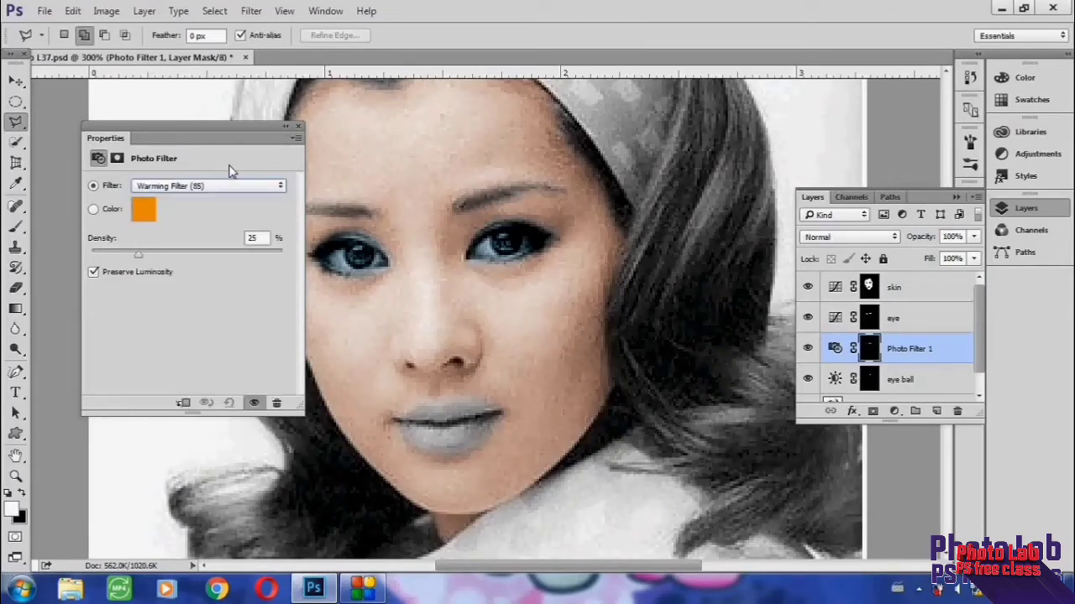
left_click(93, 210)
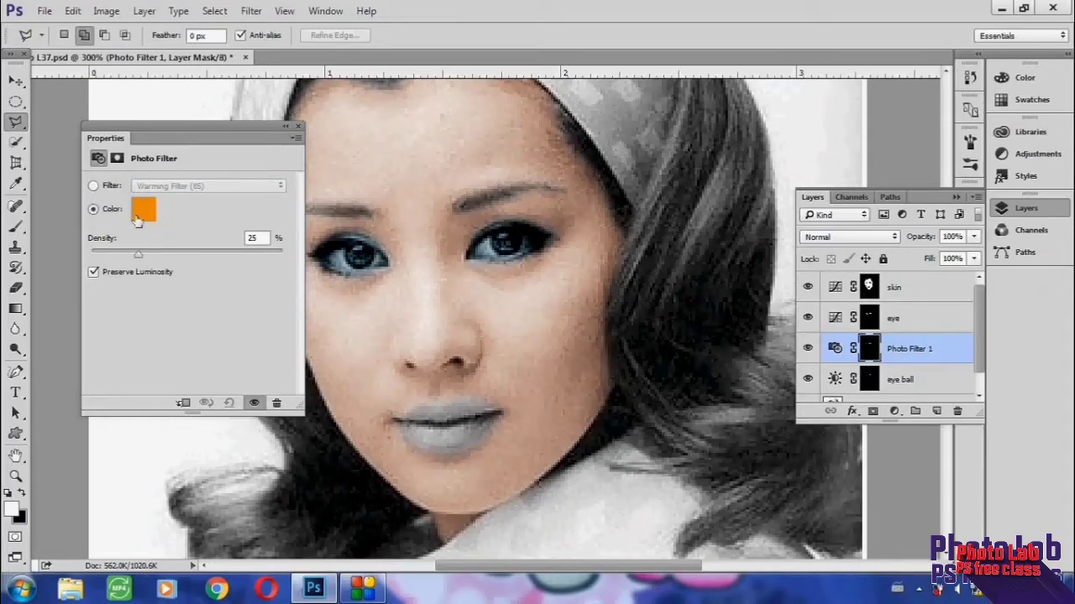
left_click(144, 218)
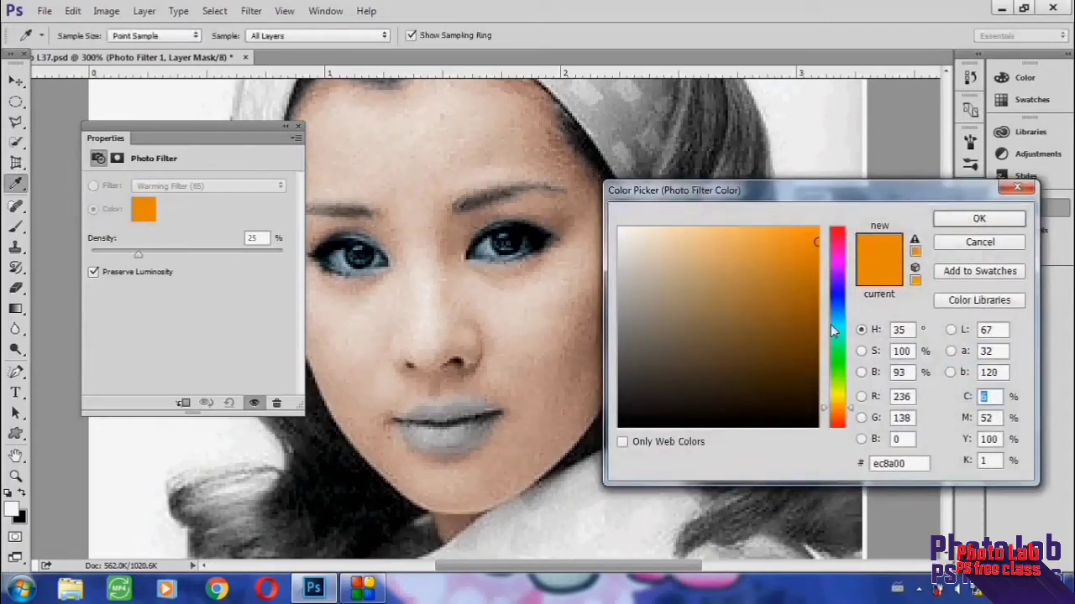
left_click(836, 270)
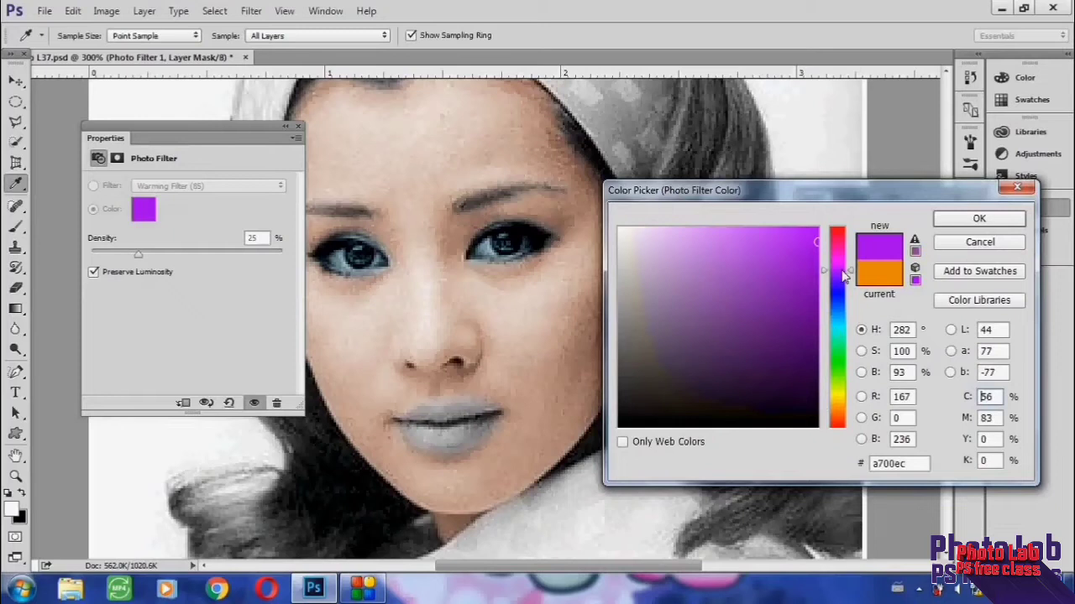
left_click(776, 265)
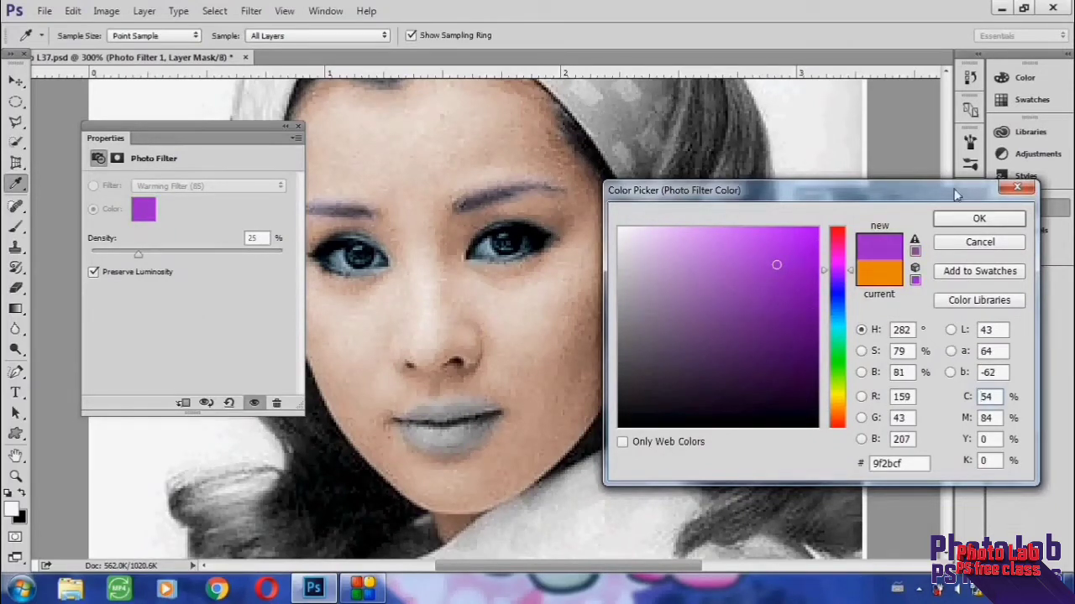
left_click(967, 220)
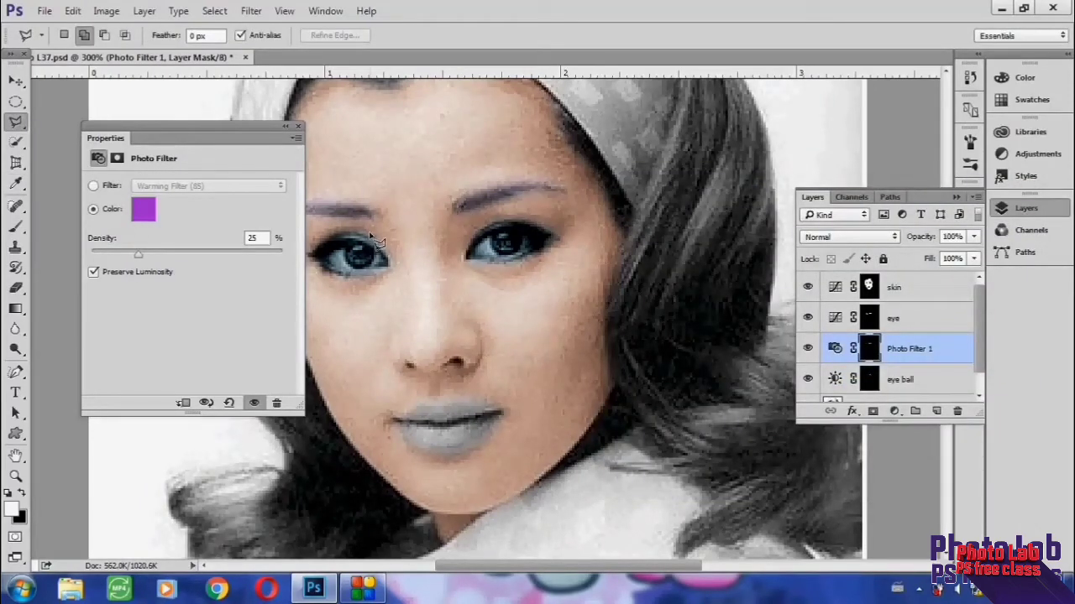
Step: Raise the eyebrow Photo Filter density to 71%
mouse_move(139, 255)
left_mouse_down()
mouse_move(230, 268)
mouse_move(217, 270)
left_mouse_up()
left_click_drag(217, 262, 232, 259)
left_click(297, 126)
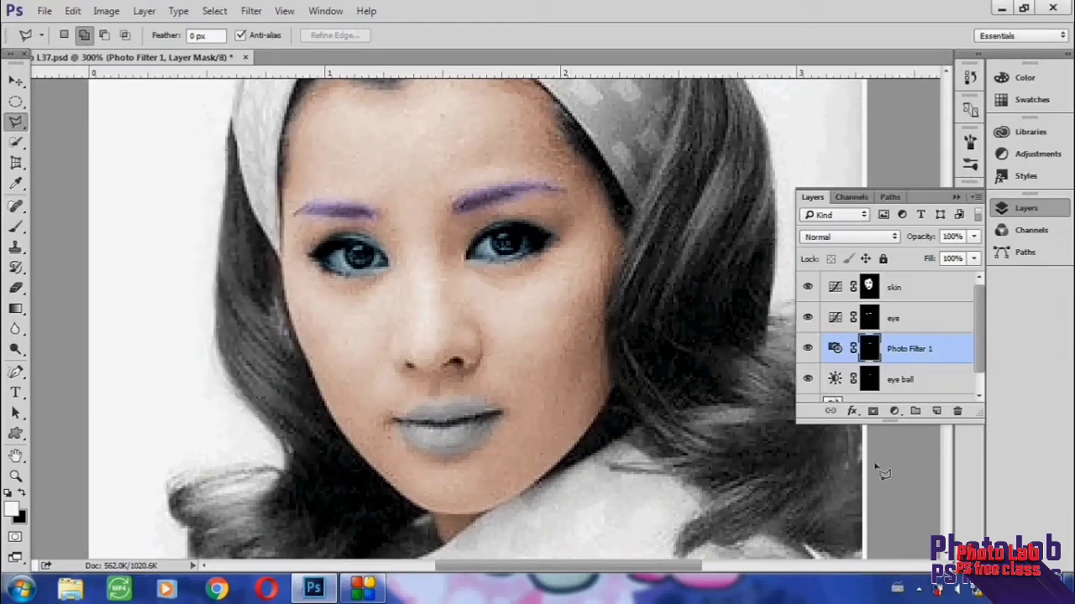
Step: Rename the Photo Filter 1 layer to 'eyebrow'
double_click(926, 351)
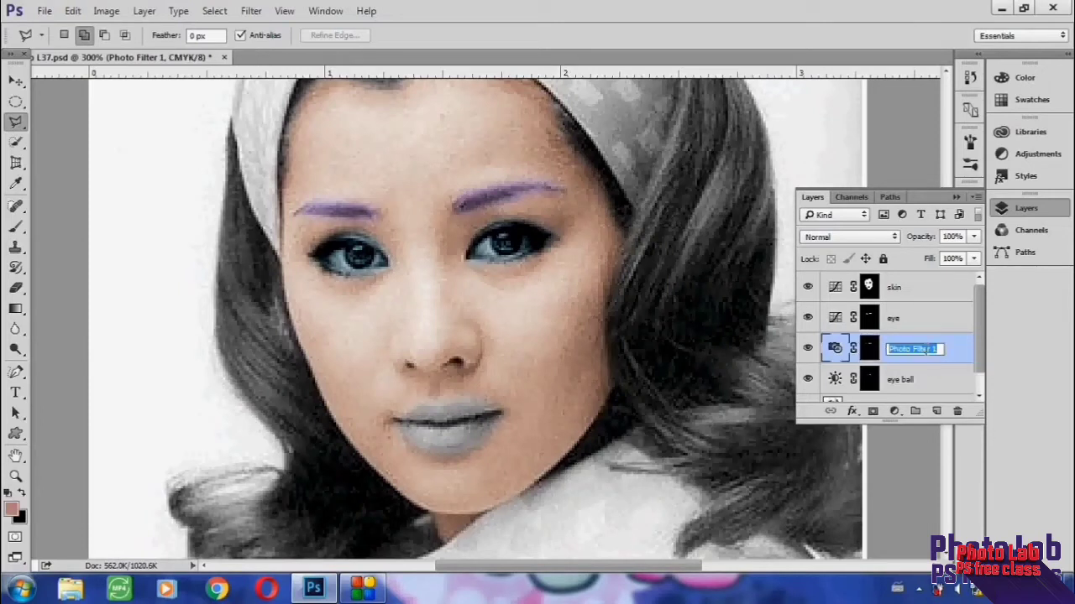
type("eyebow")
key("Return")
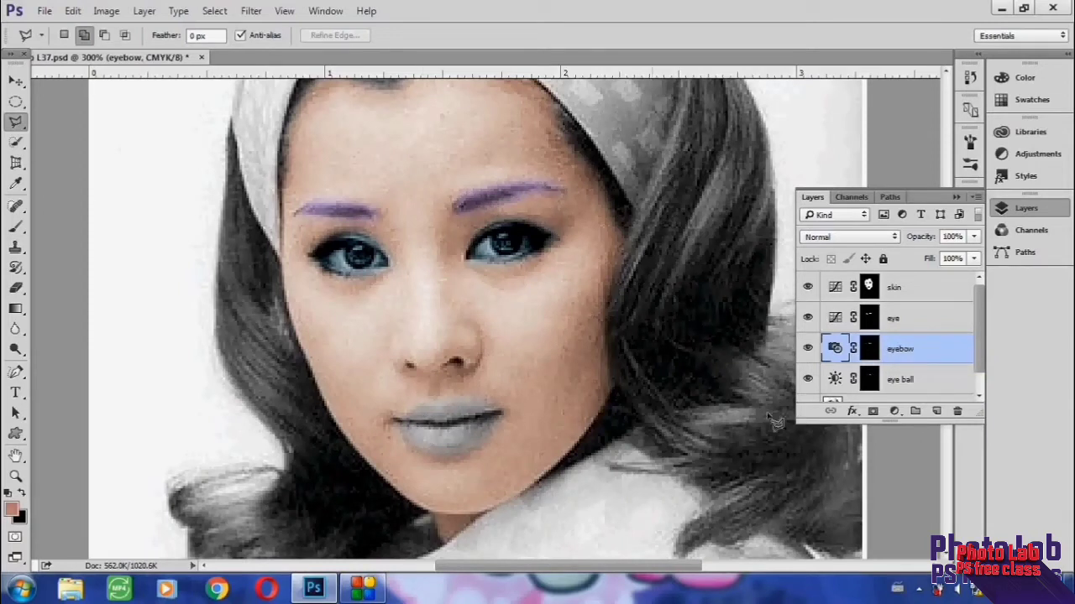
Step: Make the Background layer active and outline the lips with the Polygonal Lasso
scroll(907, 344, "down", 1)
left_click(900, 392)
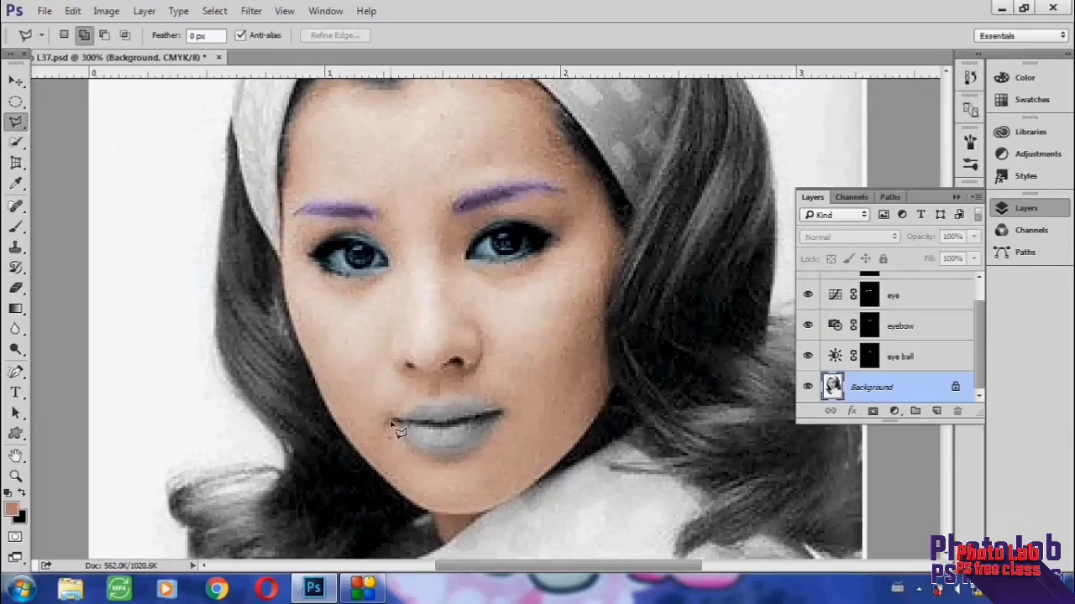
left_click(430, 404)
left_click(459, 400)
left_click(505, 414)
left_click(398, 427)
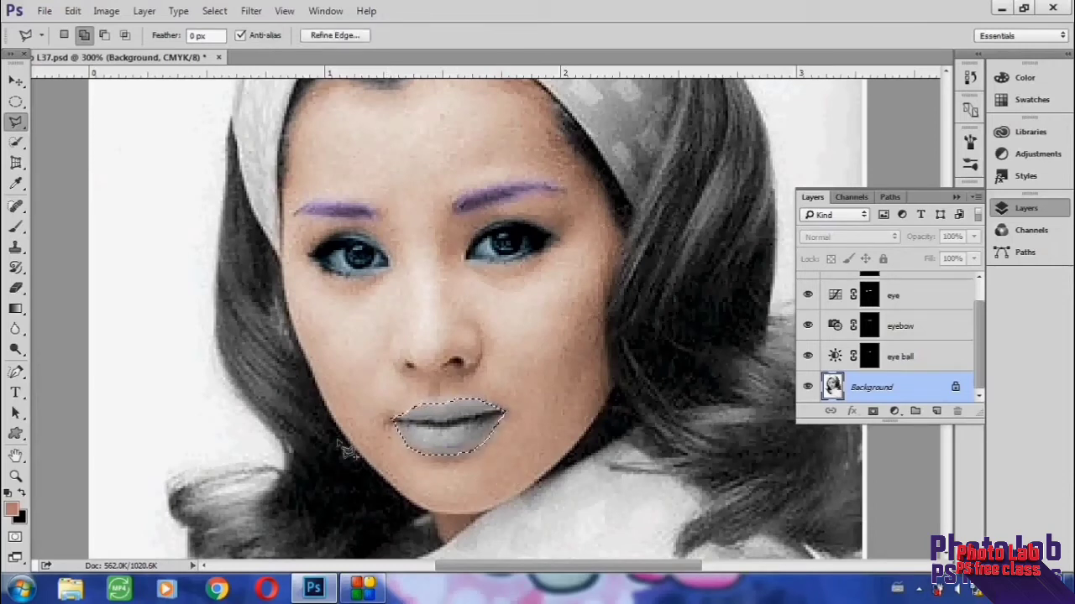
Step: Blur the lip selection in Quick Mask with a 2.0-pixel Gaussian Blur, then return to normal mode
left_click(15, 538)
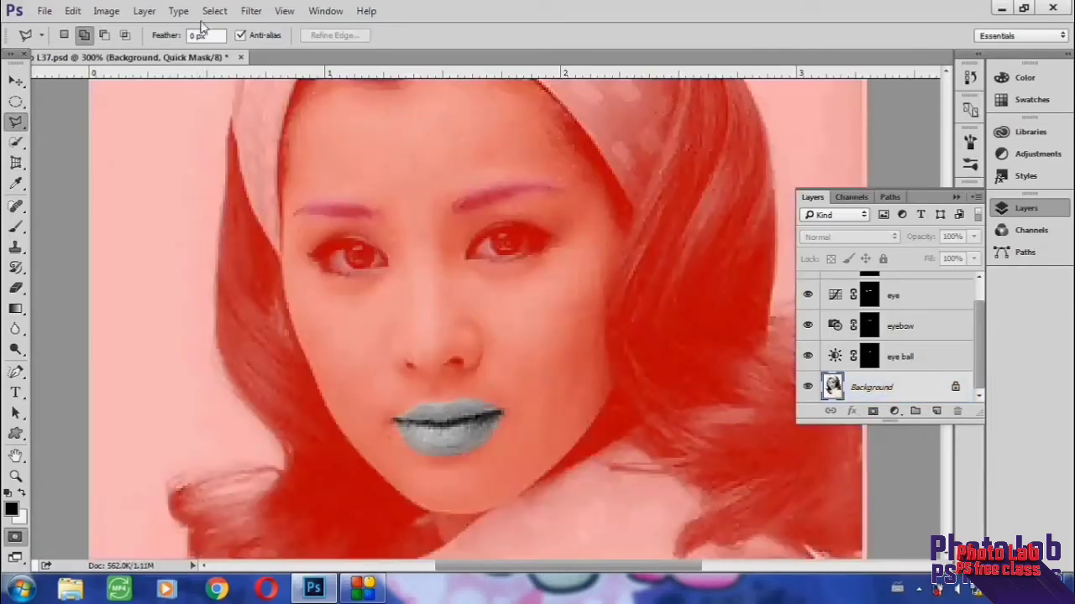
left_click(251, 11)
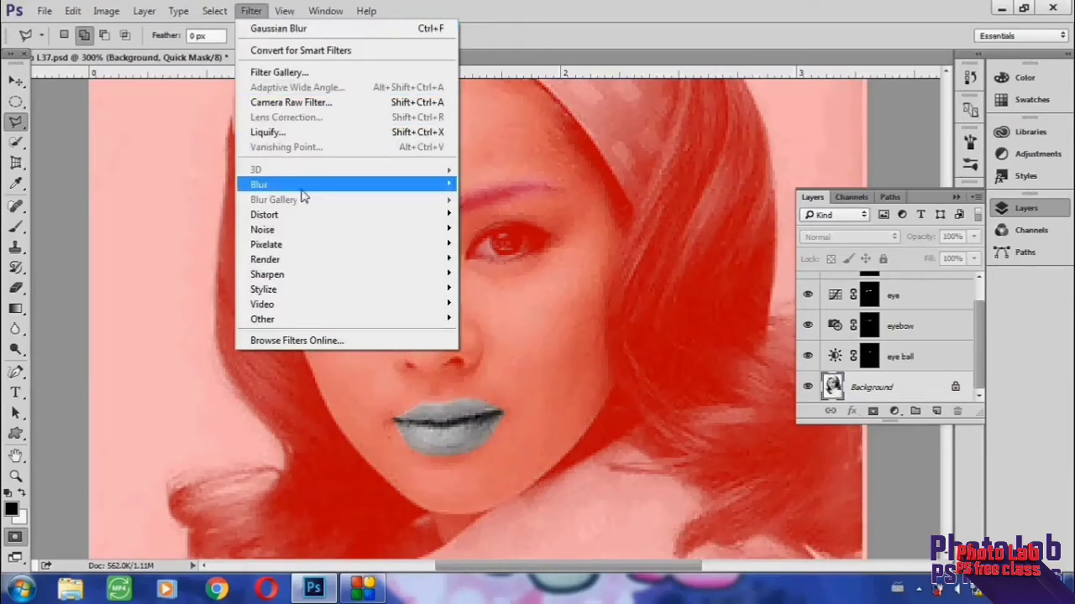
mouse_move(258, 185)
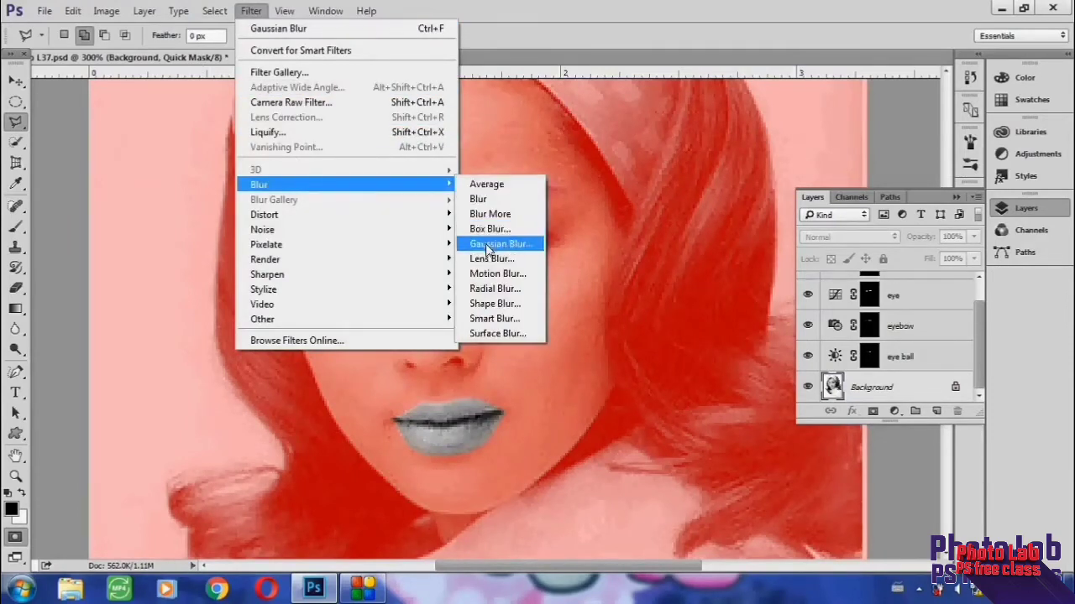
left_click(487, 245)
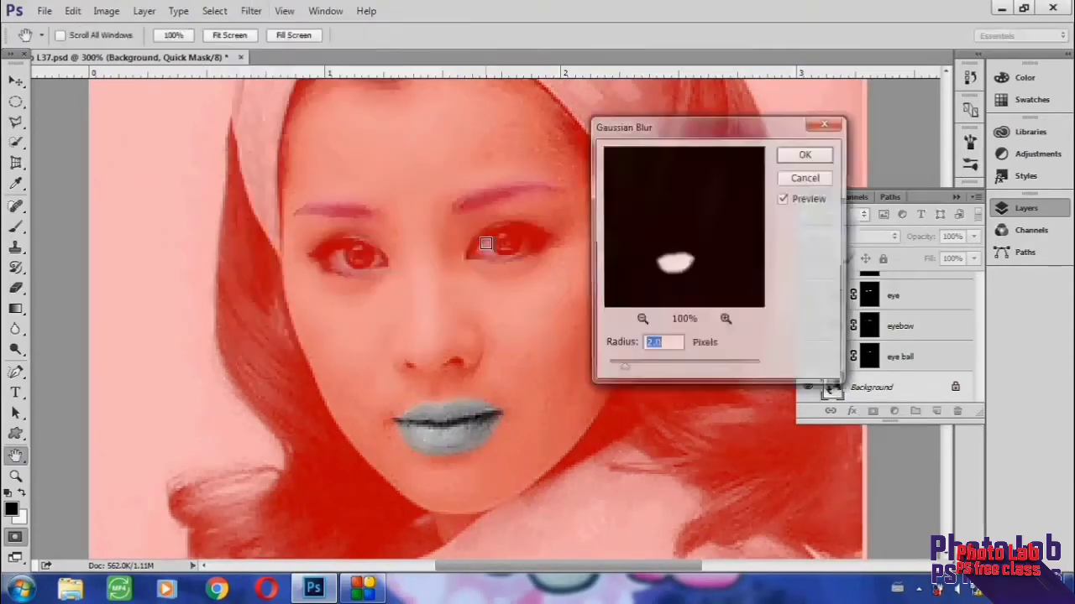
left_click(804, 158)
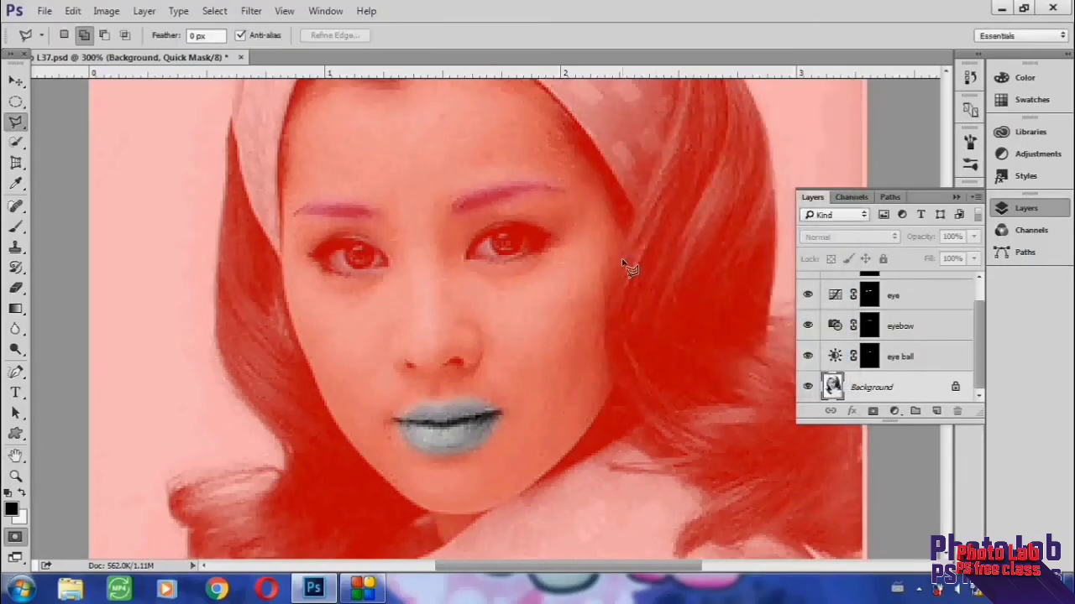
left_click(15, 539)
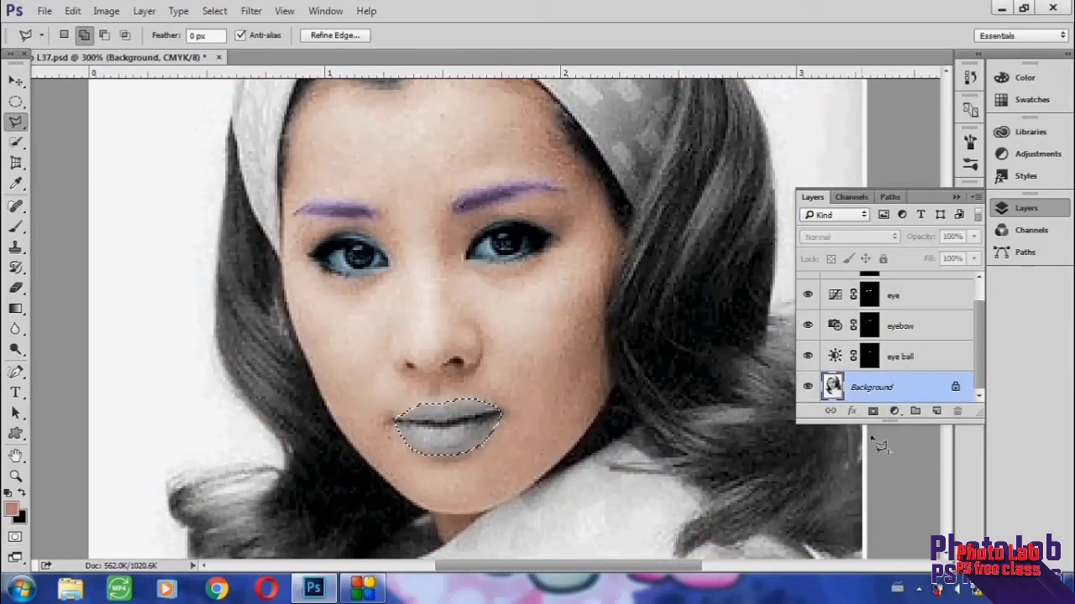
Step: Add a Channel Mixer layer on the lips: Cyan +68, Magenta −45, Yellow −45
left_click(895, 411)
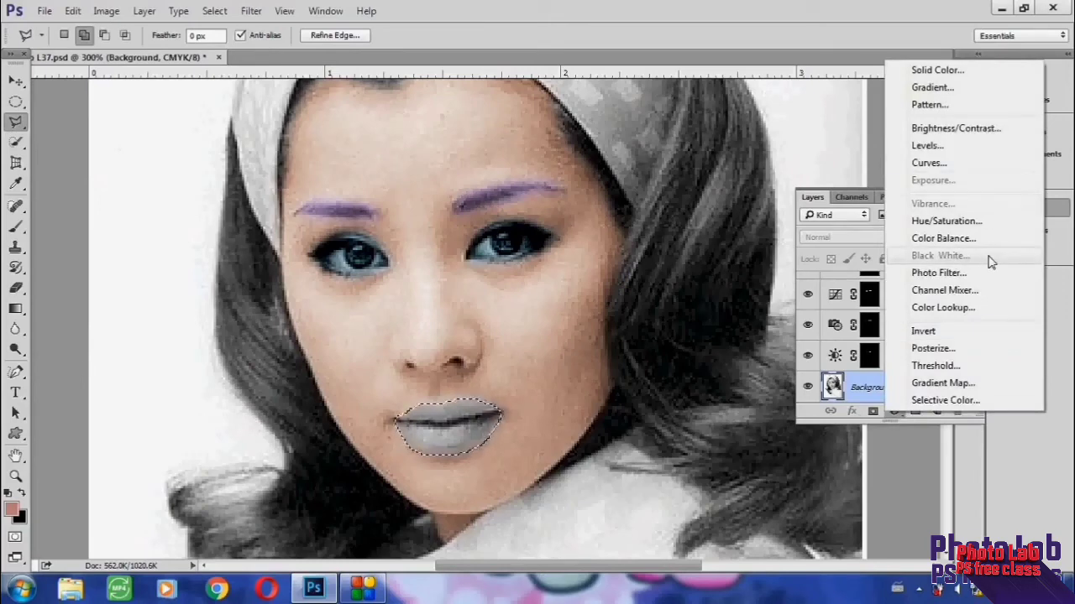
left_click(948, 273)
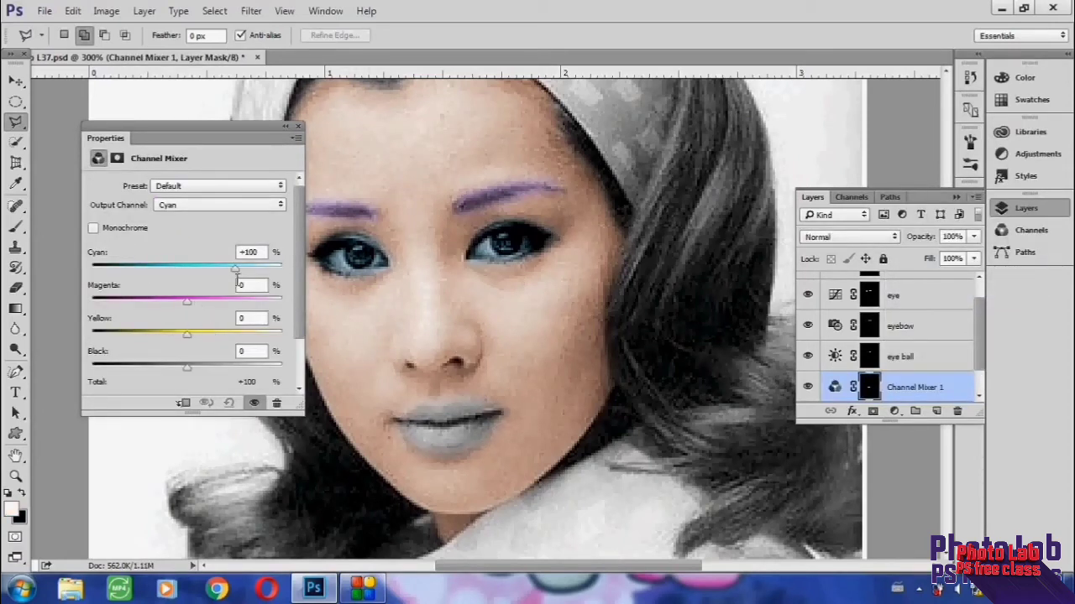
left_click_drag(186, 334, 166, 337)
left_click_drag(186, 300, 167, 307)
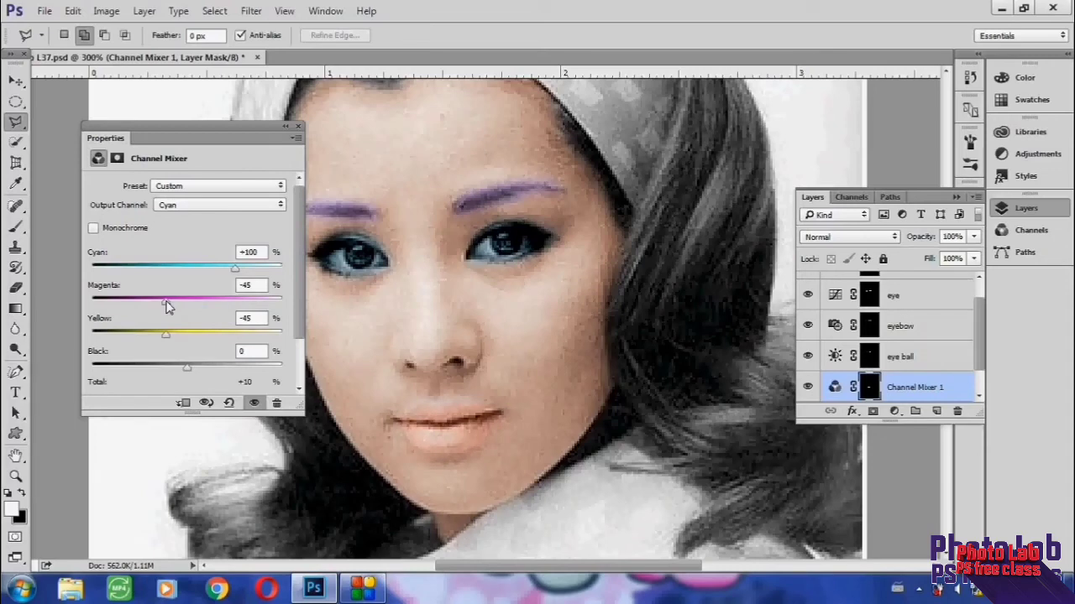
mouse_move(235, 270)
left_mouse_down()
mouse_move(218, 277)
mouse_move(232, 282)
left_mouse_up()
left_click(299, 128)
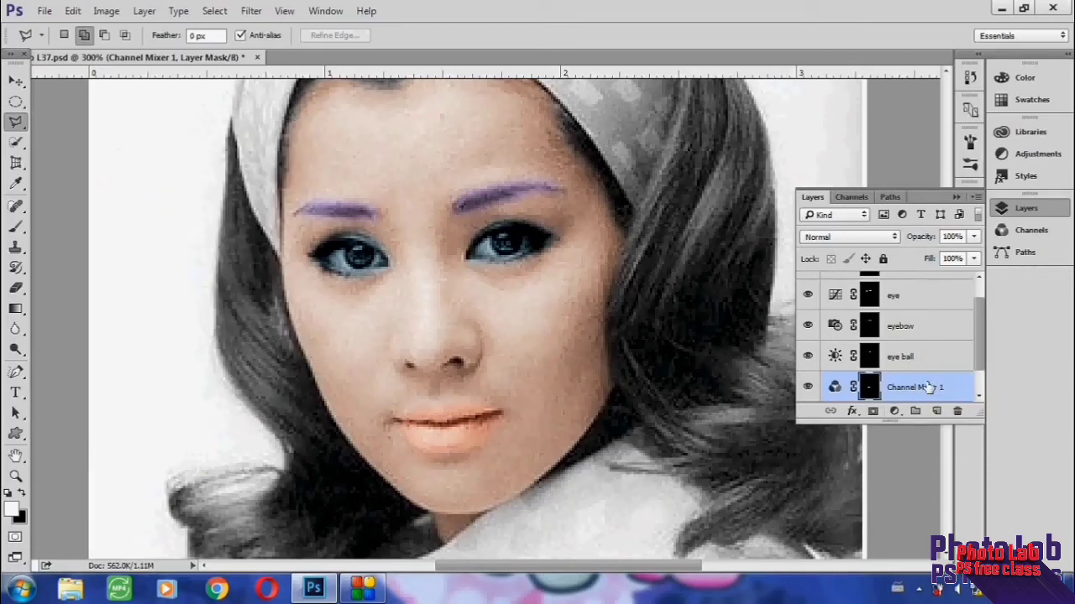
Step: Rename the Channel Mixer 1 layer to 'lip'
double_click(930, 387)
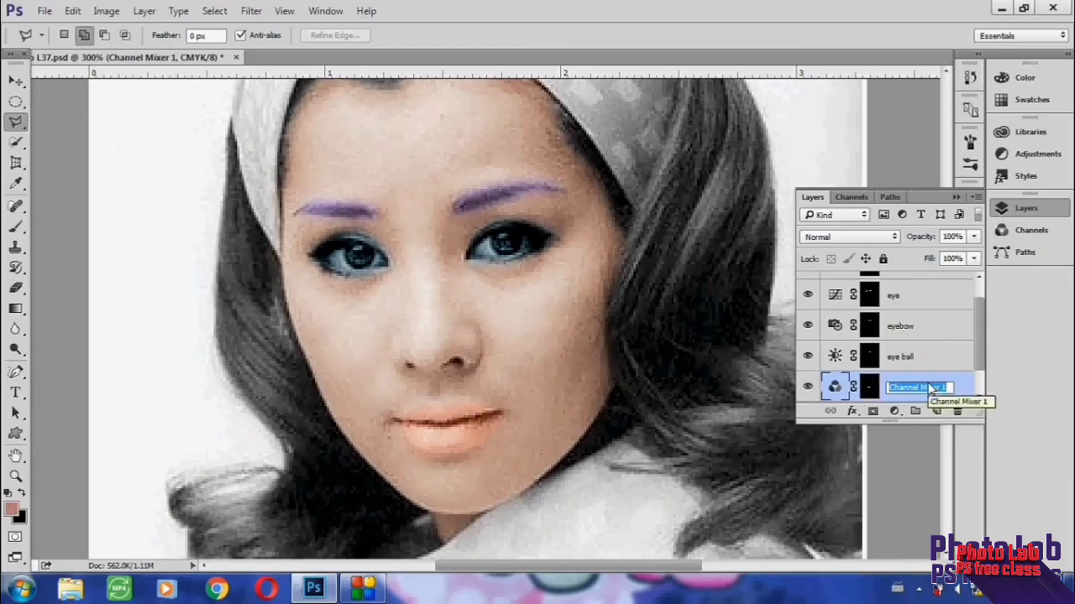
key("BackSpace")
type("lip")
key("Return")
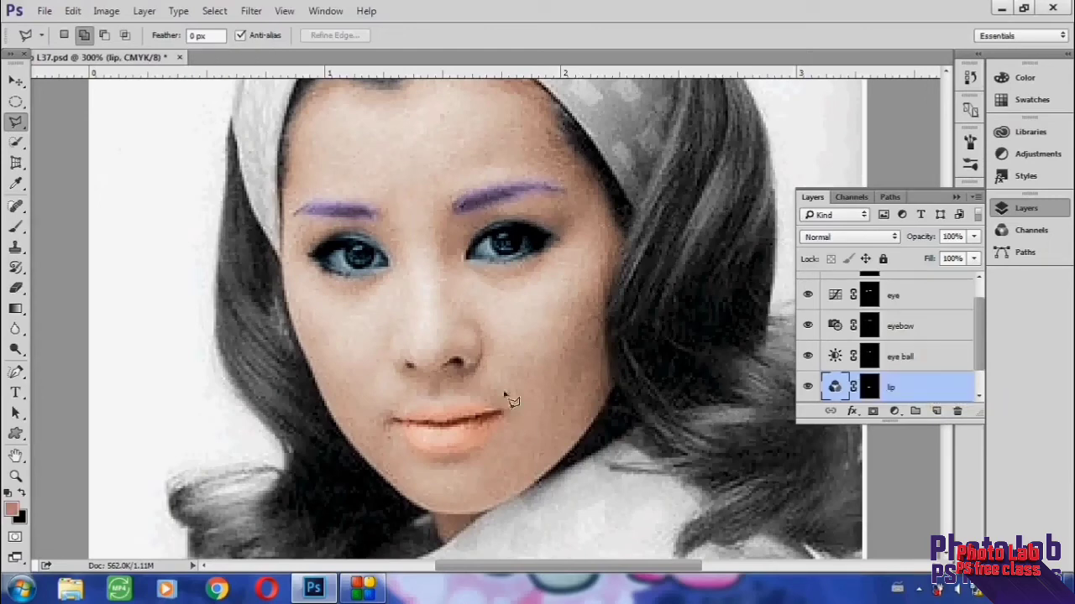